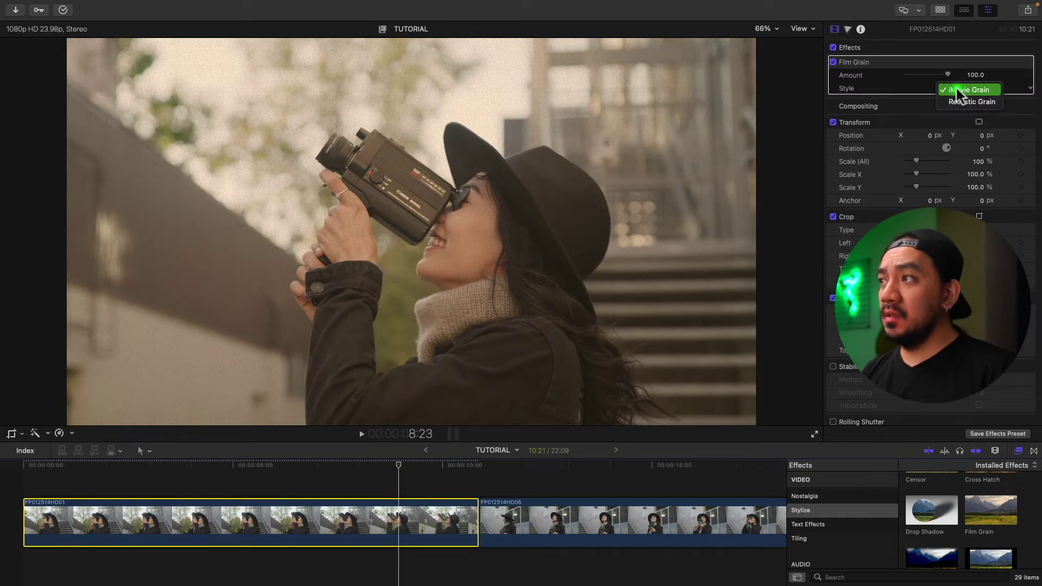
Set the first clip's Film Grain to Realistic Grain with amount 50, previewing the result
left_click(962, 102)
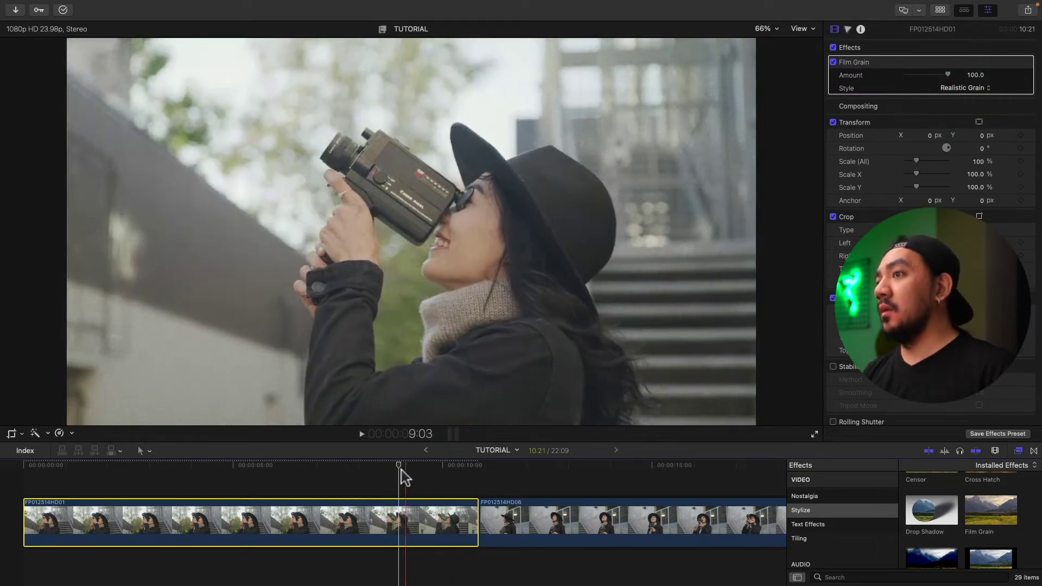
mouse_move(399, 471)
left_mouse_down()
mouse_move(345, 470)
mouse_move(370, 472)
left_mouse_up()
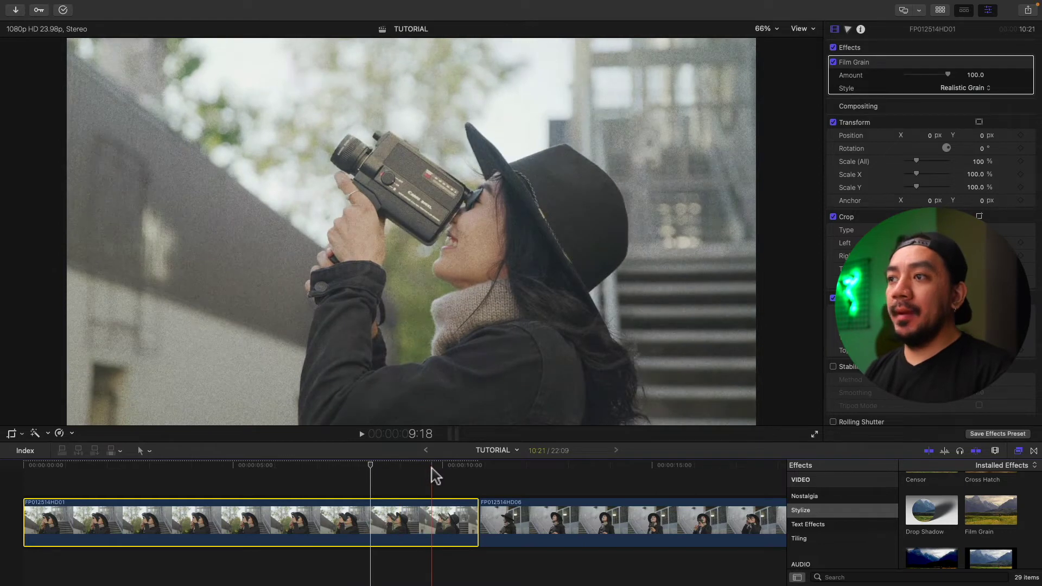
left_click(972, 76)
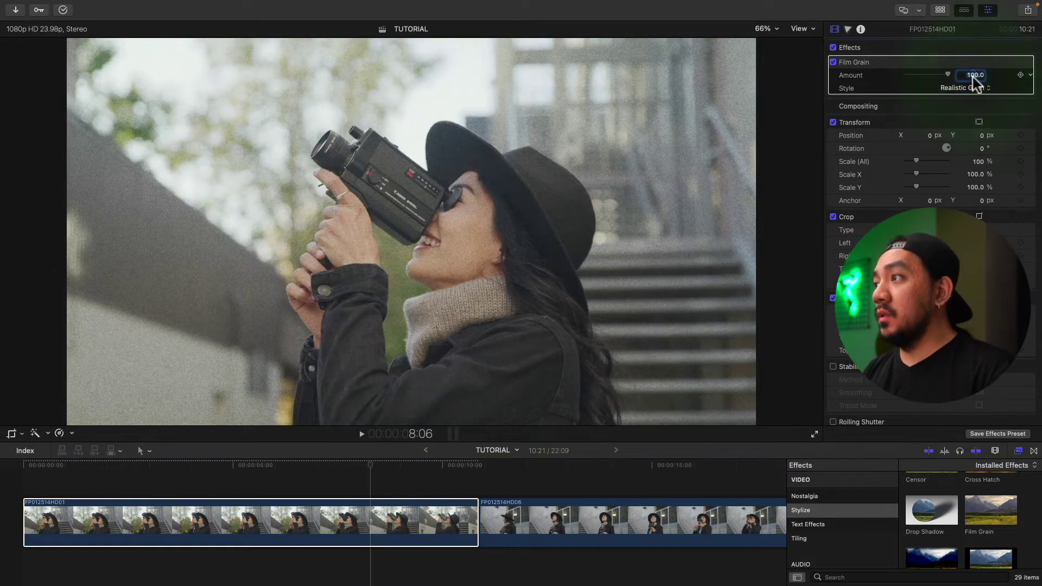
type("50")
key("Return")
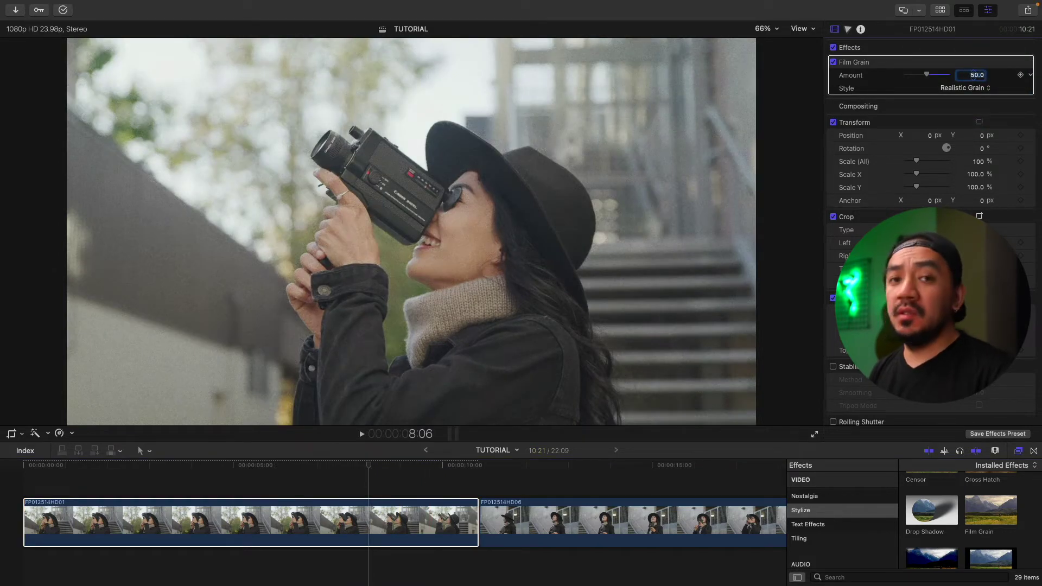
mouse_move(369, 468)
left_mouse_down()
mouse_move(293, 471)
mouse_move(396, 487)
left_mouse_up()
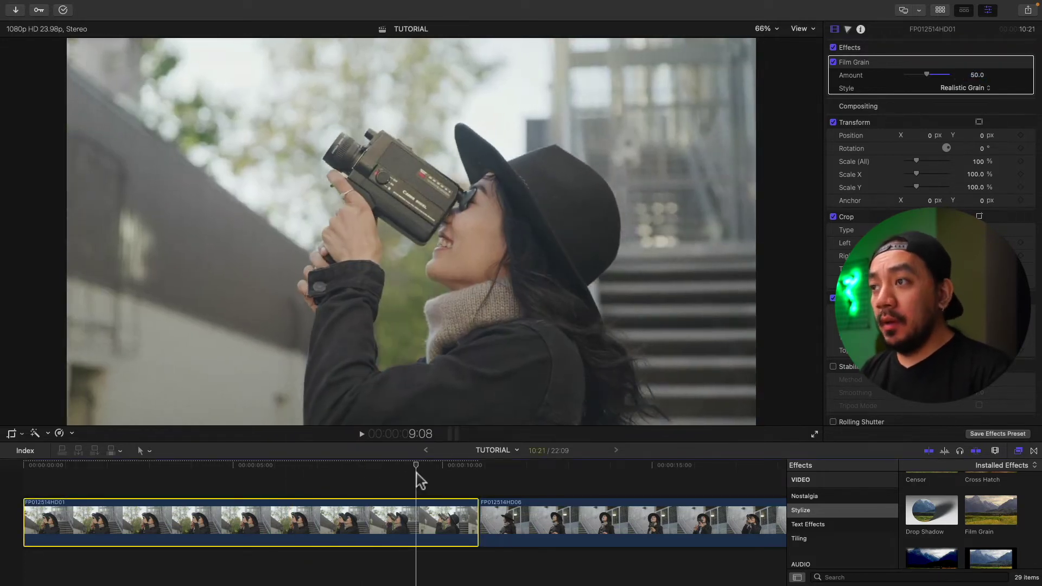
Copy the first clip and paste only its Film Grain effect onto the second clip
key("super+5")
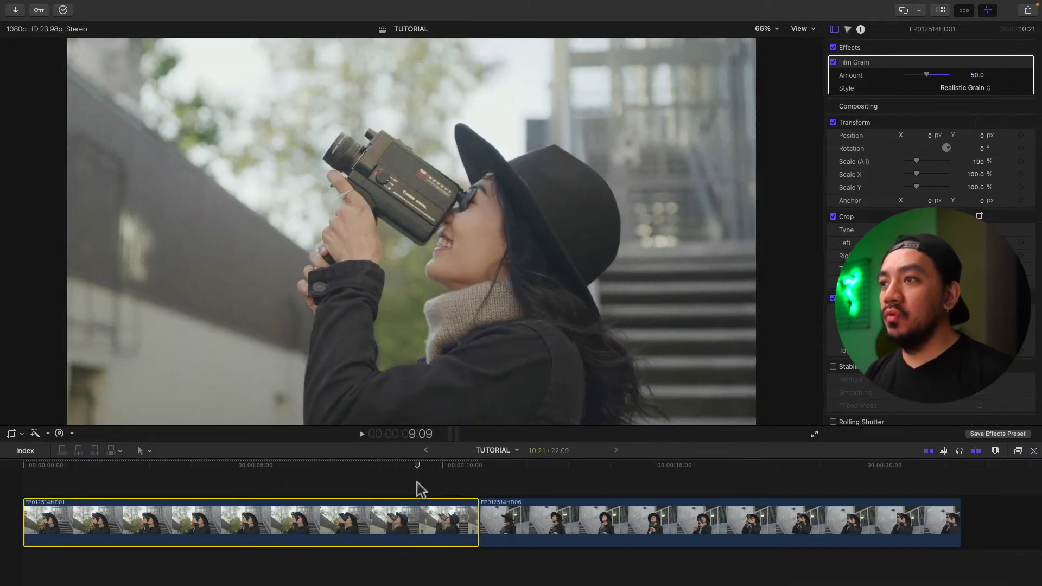
left_click(397, 477)
key("super+c")
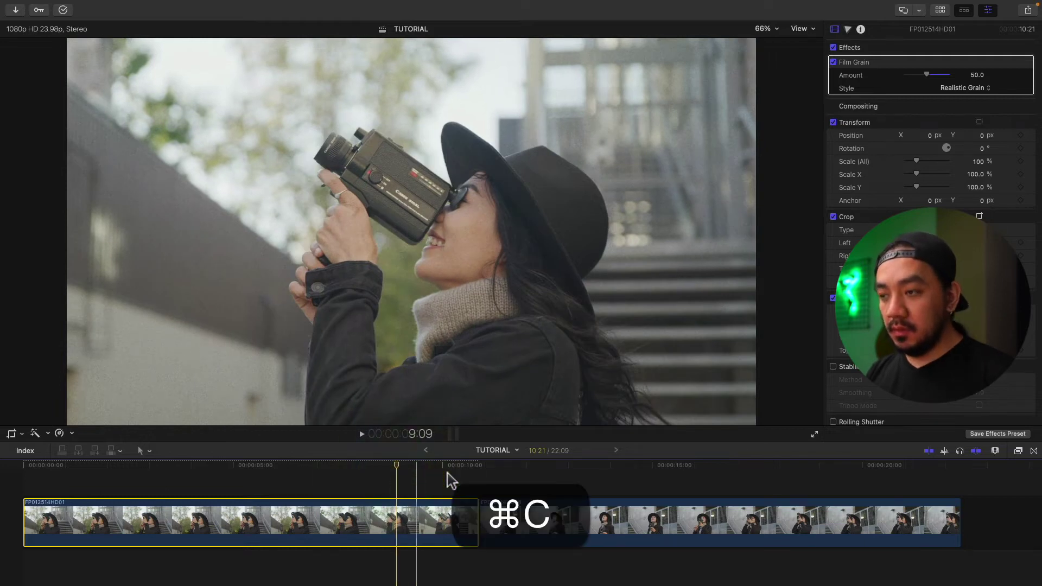
left_click(566, 473)
left_click(558, 525)
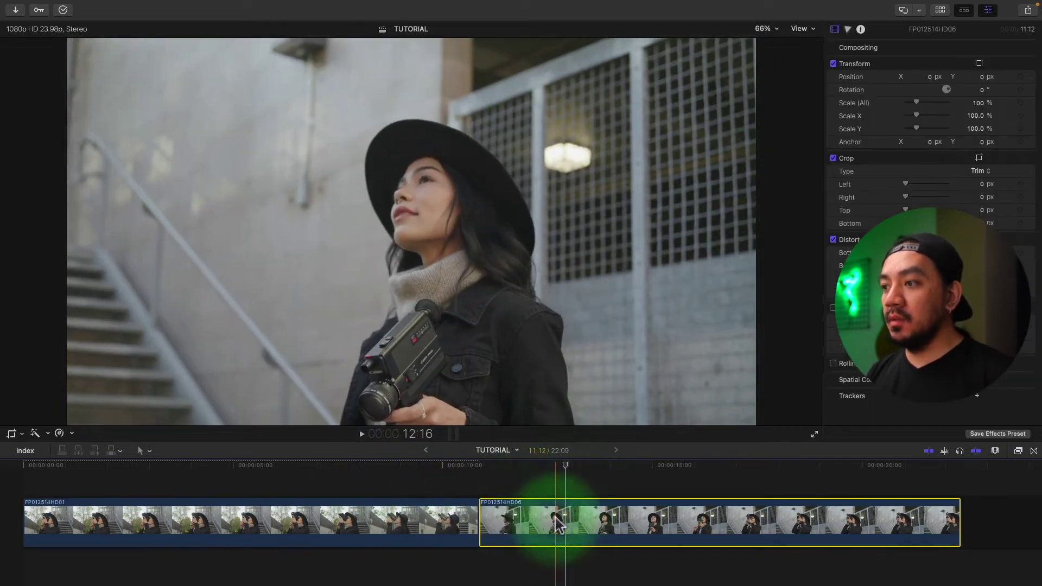
key("shift+super+v")
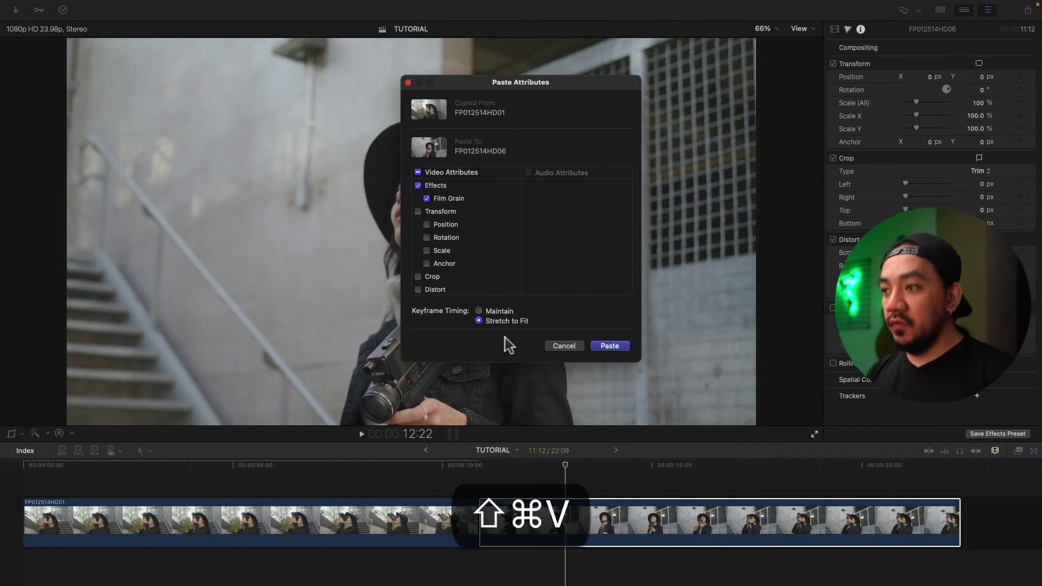
left_click(609, 345)
left_click(293, 480)
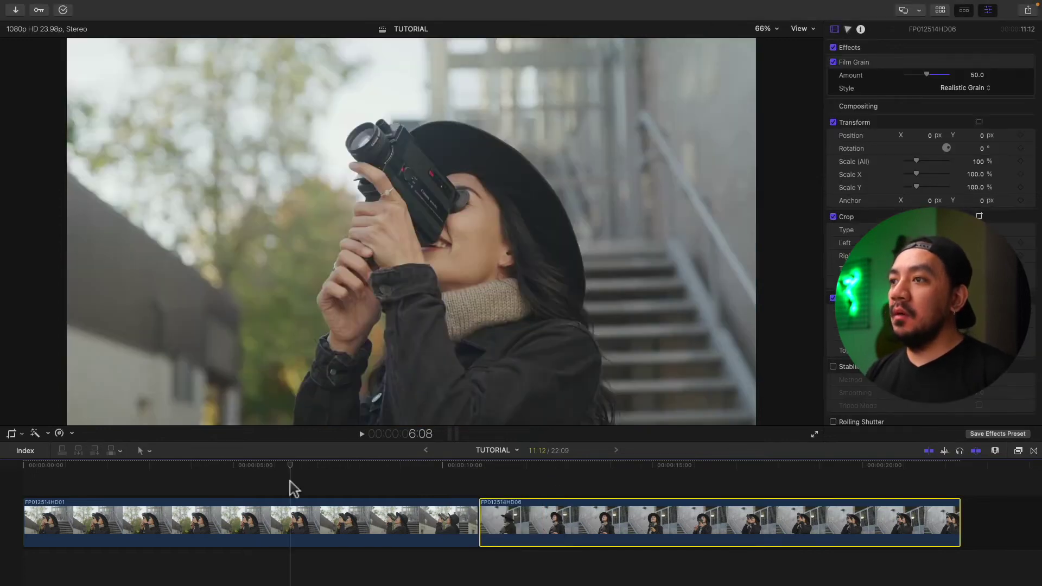